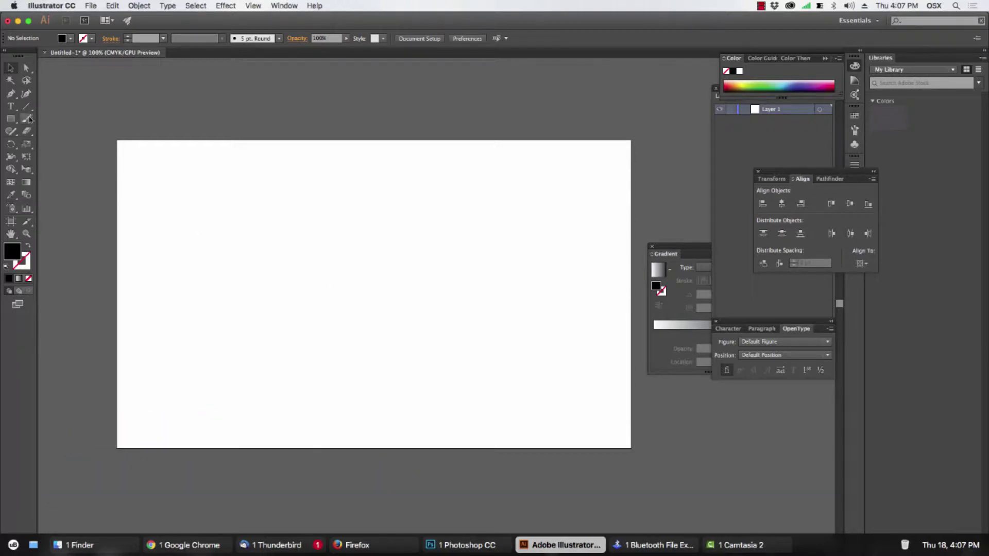
Draw a black square of about 141 px and duplicate it into a horizontal row of four evenly spaced squares
{"action": "left_click", "coordinate": [10, 118]}
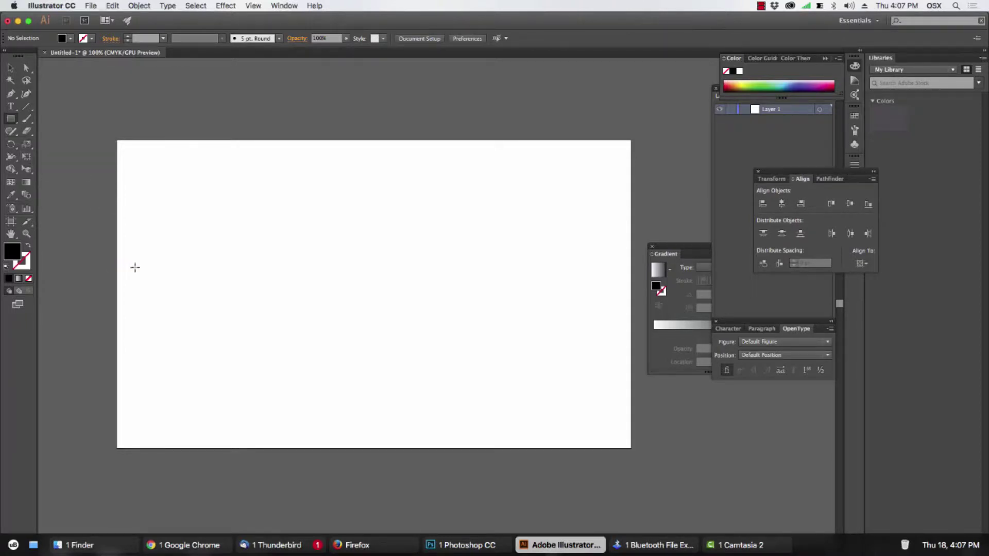
{"action": "left_click_drag", "start_coordinate": [182, 251], "coordinate": [247, 323]}
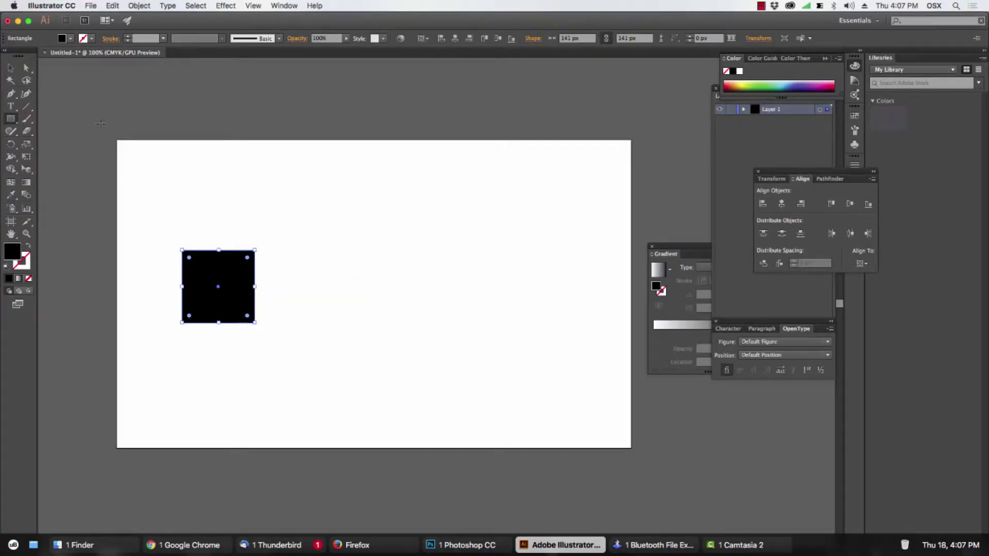
{"action": "left_click", "coordinate": [12, 69]}
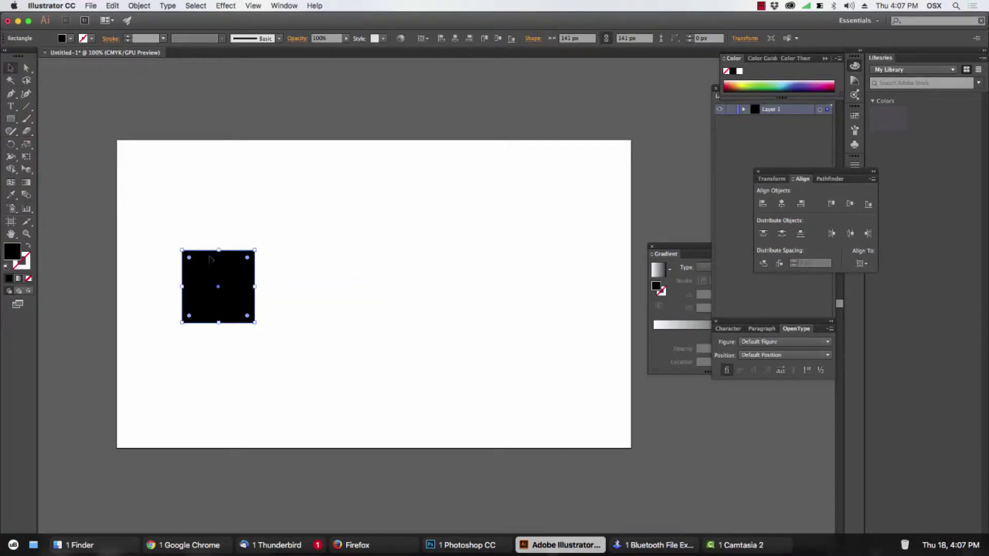
{"action": "left_click_drag", "start_coordinate": [218, 271], "coordinate": [306, 271]}
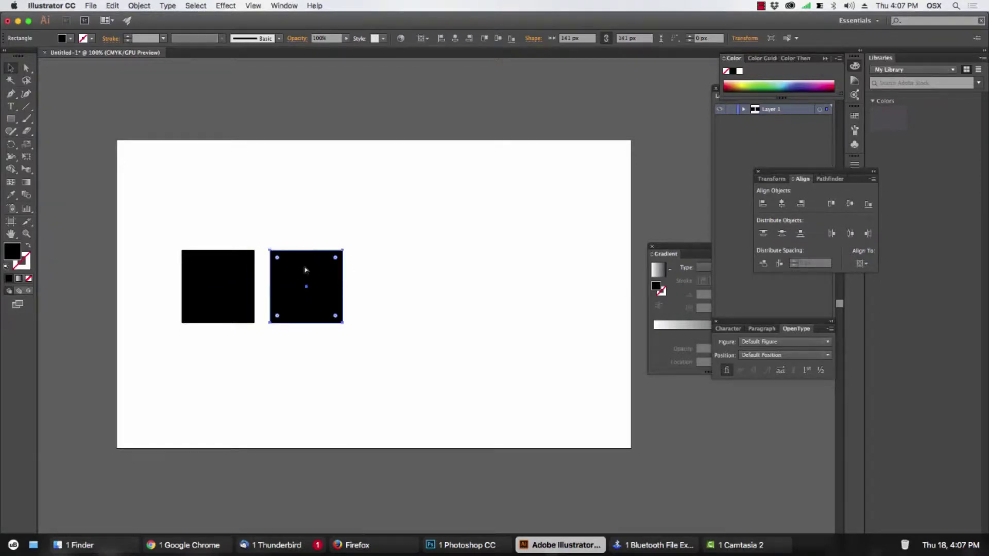
{"action": "key", "text": "super+d"}
{"action": "key", "text": "super+d"}
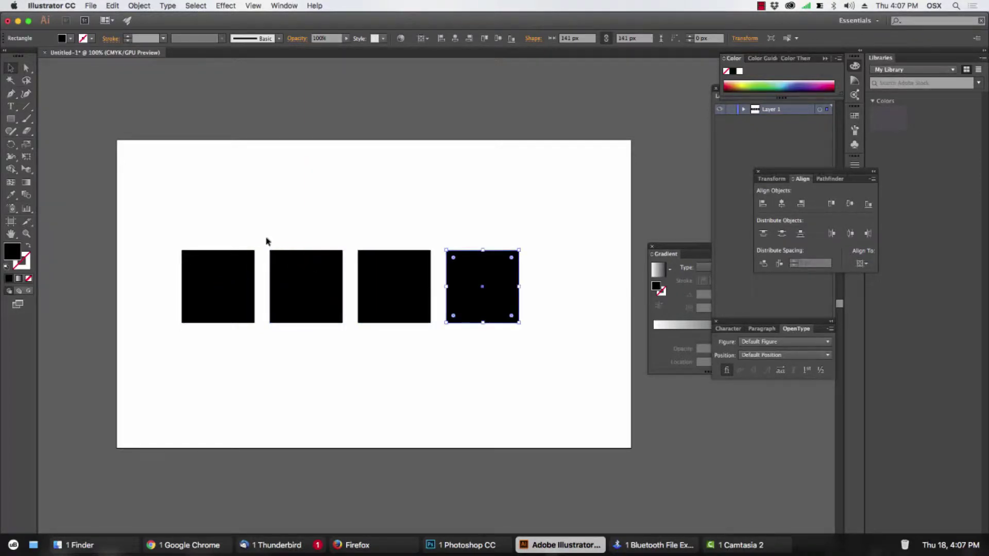
Copy the row of four squares and place the pasted row below the original, near the artboard's lower edge
{"action": "left_click_drag", "start_coordinate": [197, 227], "coordinate": [502, 333]}
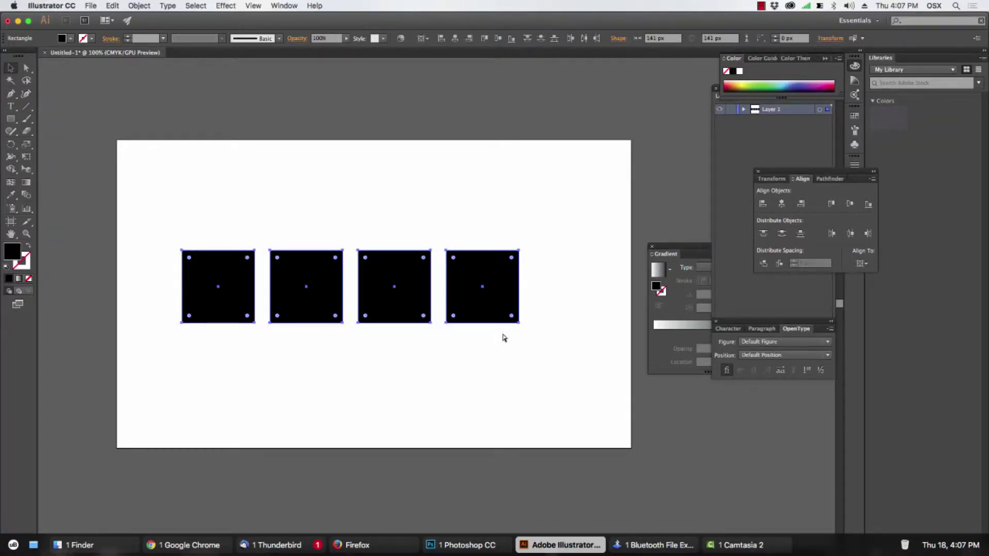
{"action": "key", "text": "super+g"}
{"action": "key", "text": "shift+super+g"}
{"action": "key", "text": "super+v"}
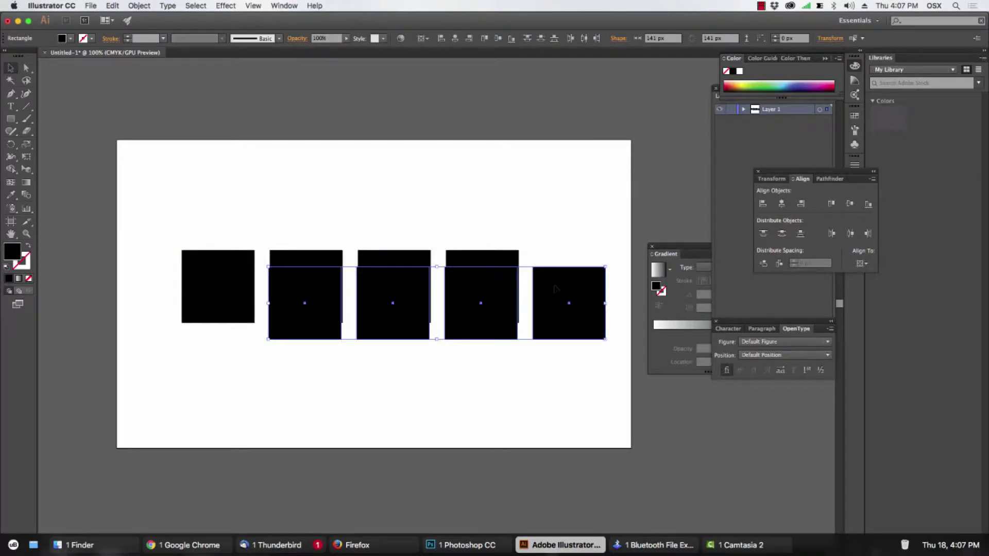
{"action": "left_click_drag", "start_coordinate": [555, 288], "coordinate": [483, 390]}
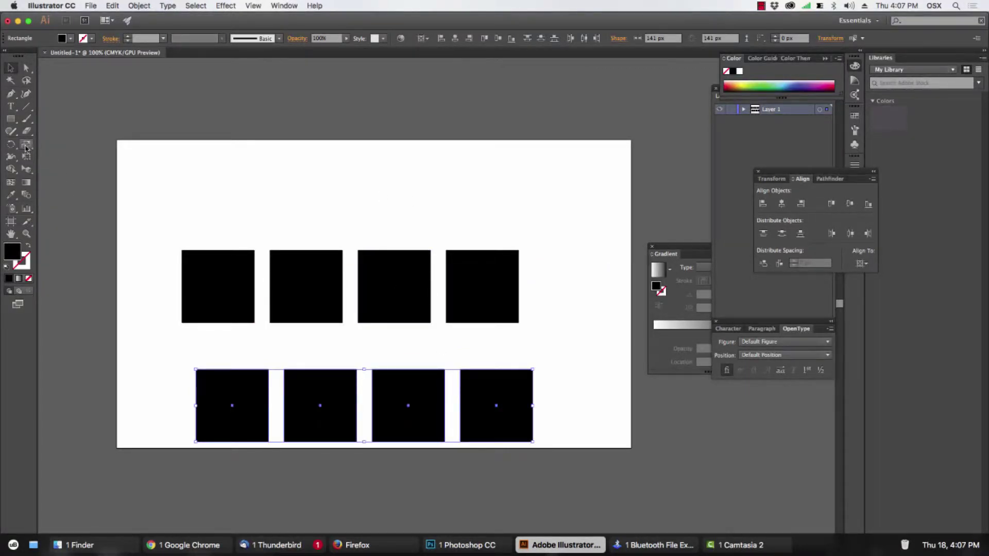
Show the two-point perspective grid and move its right vanishing point inward, inside the artboard
{"action": "left_click", "coordinate": [34, 168]}
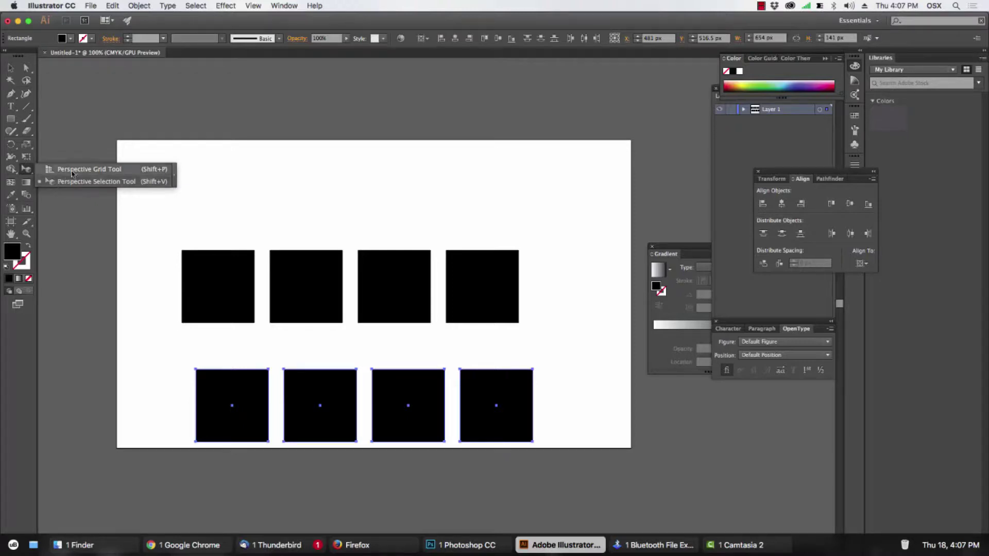
{"action": "left_click", "coordinate": [73, 171]}
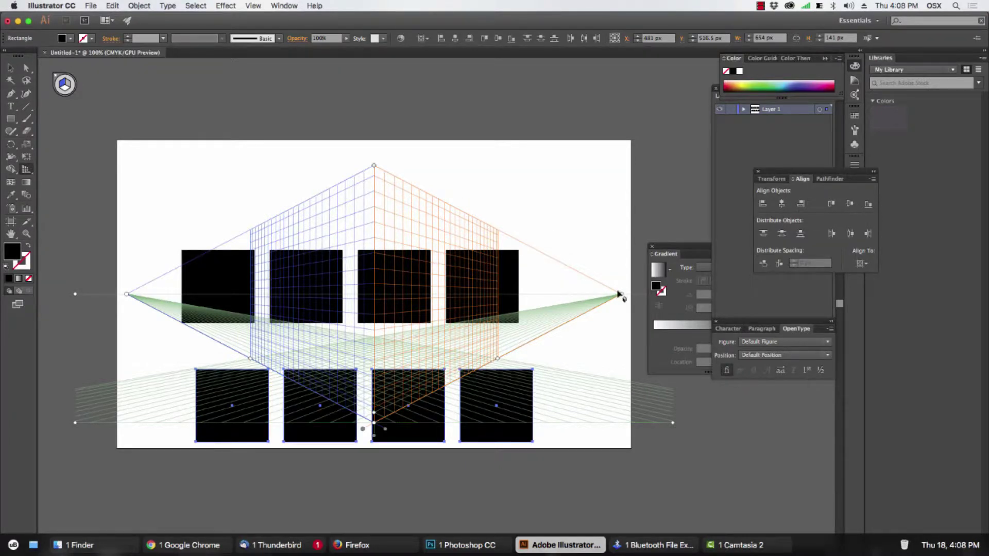
{"action": "left_click_drag", "start_coordinate": [621, 296], "coordinate": [578, 297]}
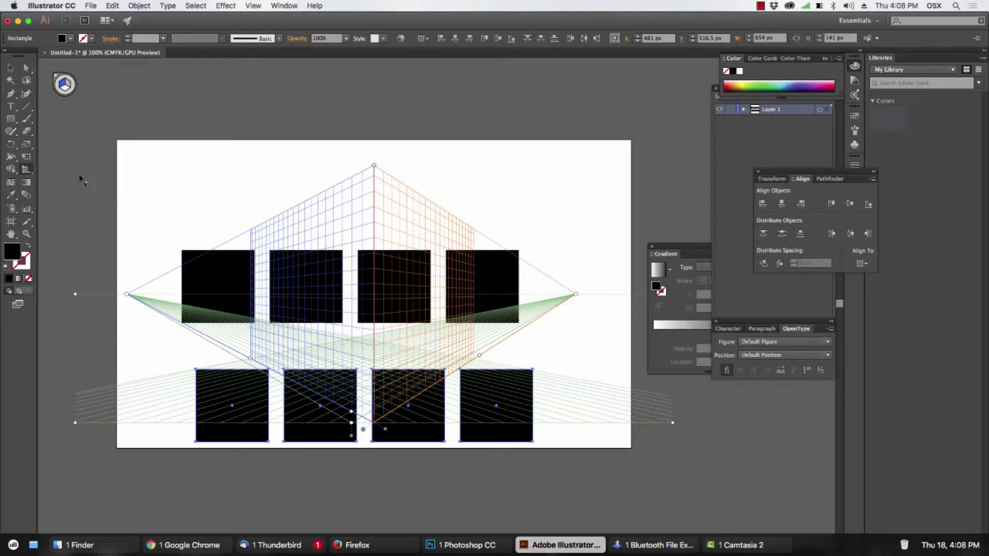
Attach the upper row of squares to the left perspective plane and narrow it to fit the plane's outer edge
{"action": "left_click", "coordinate": [24, 169]}
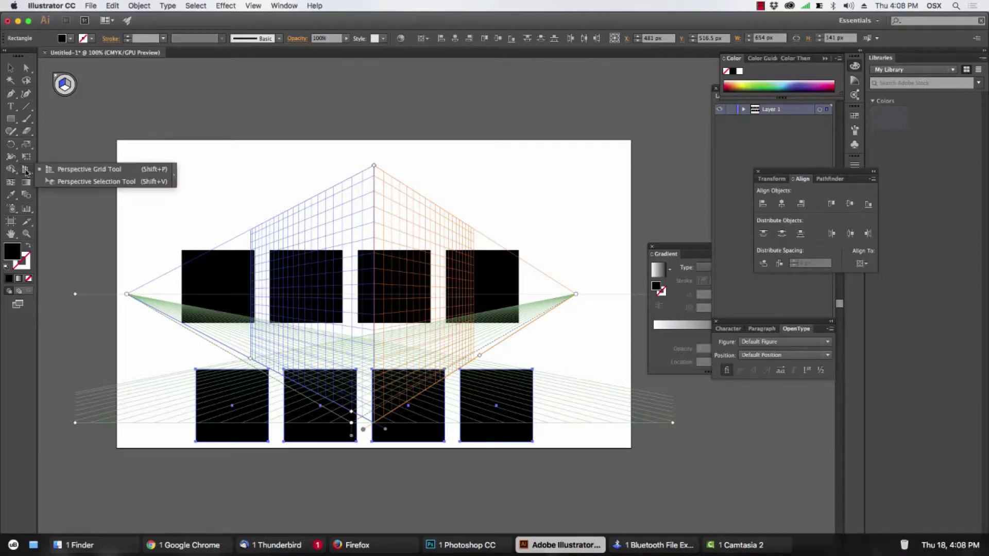
{"action": "left_click", "coordinate": [10, 68]}
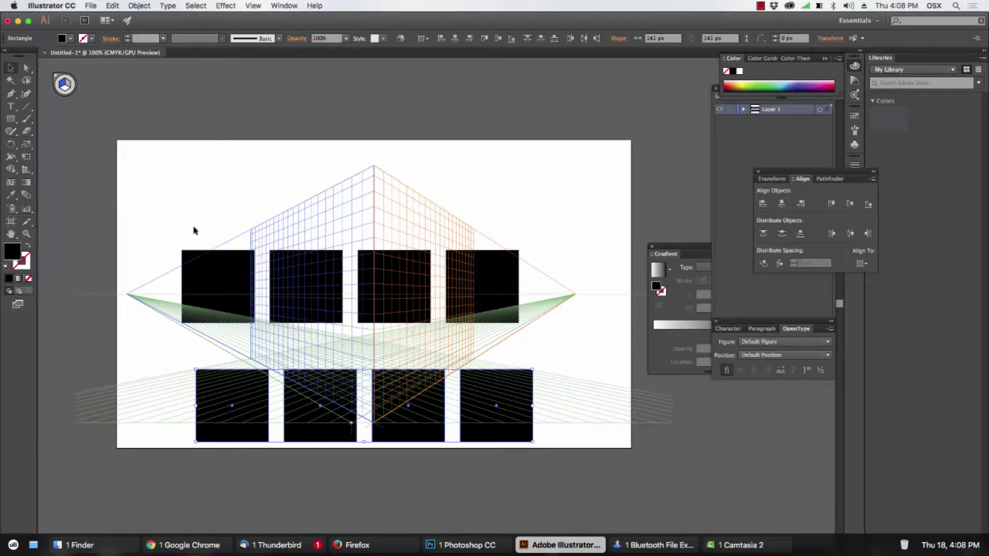
{"action": "left_click_drag", "start_coordinate": [194, 227], "coordinate": [494, 288]}
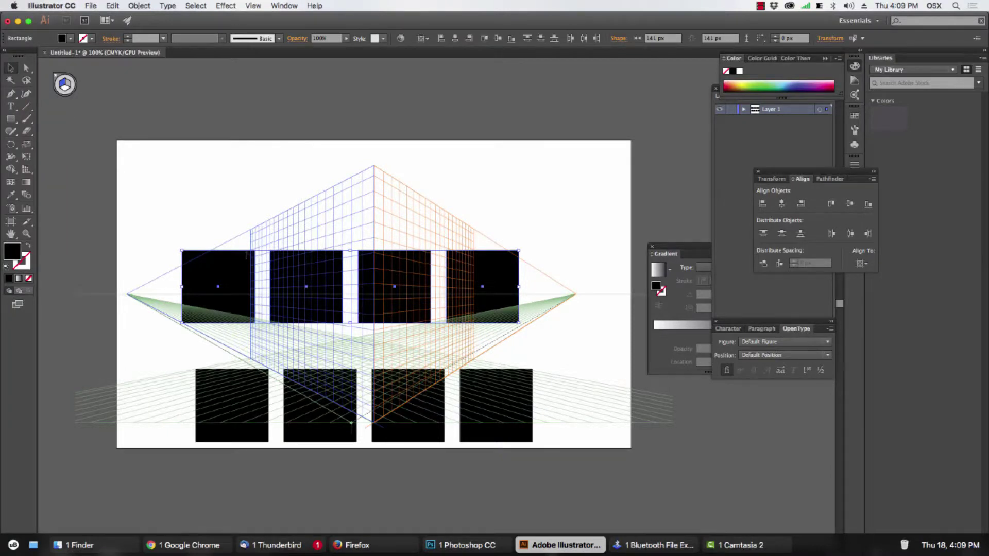
{"action": "left_click_drag", "start_coordinate": [26, 169], "coordinate": [57, 185]}
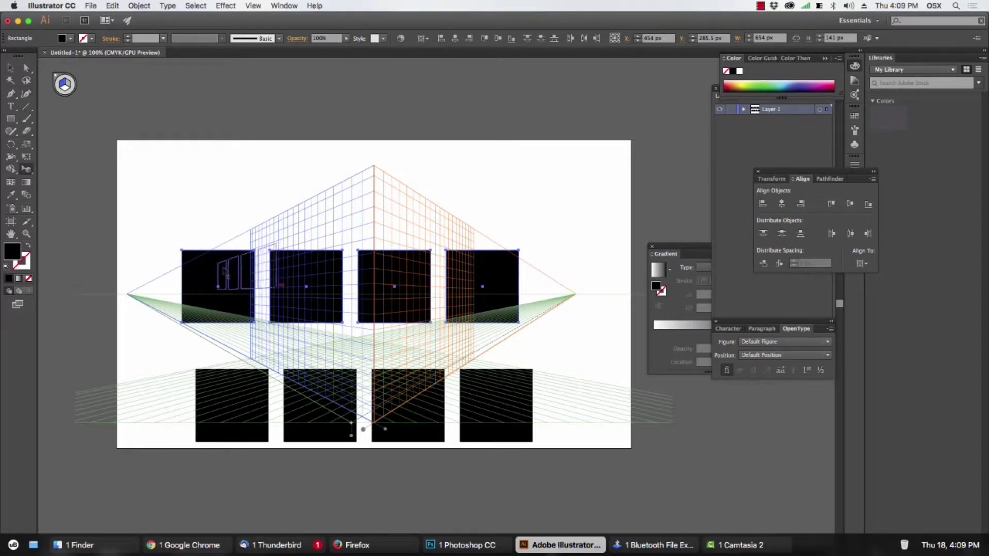
{"action": "left_click_drag", "start_coordinate": [223, 268], "coordinate": [256, 271]}
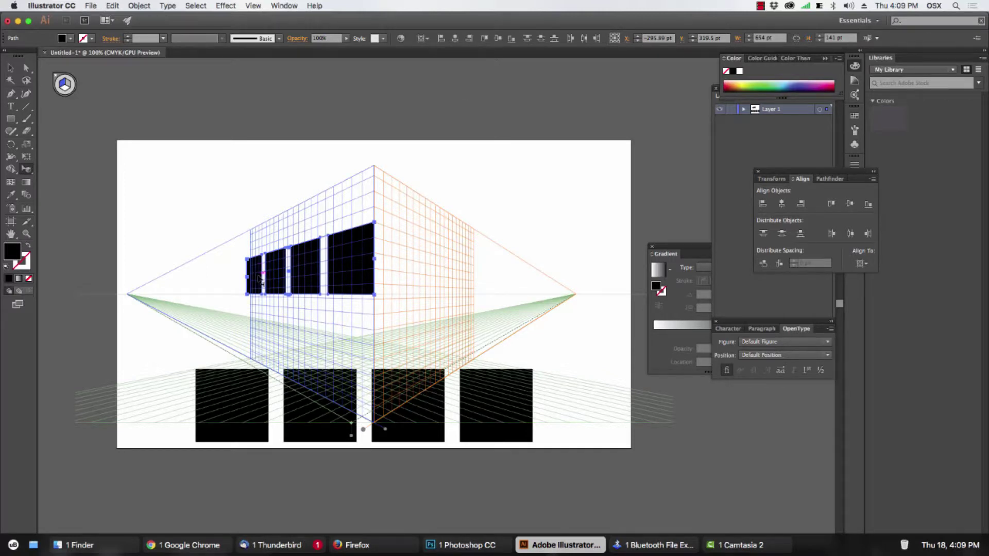
{"action": "left_click_drag", "start_coordinate": [247, 277], "coordinate": [250, 278]}
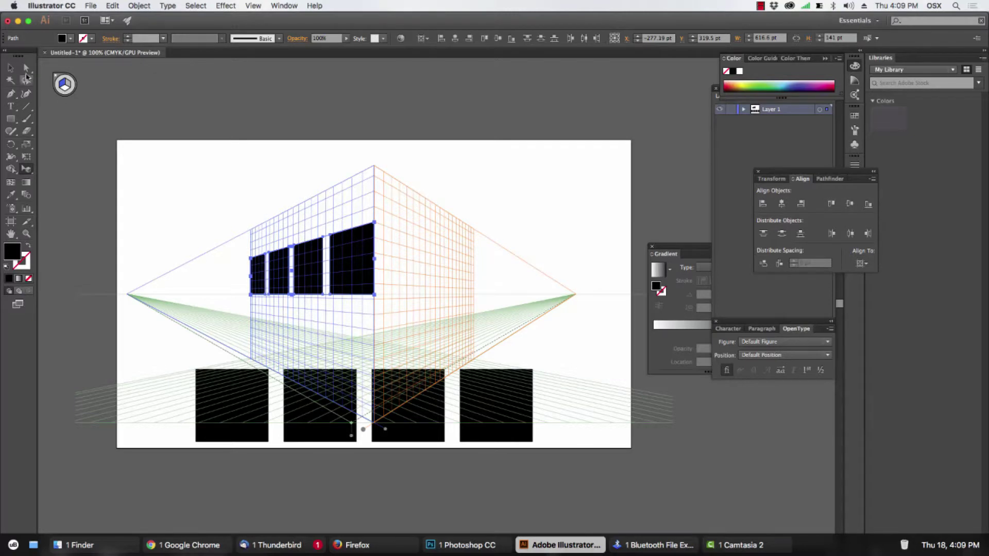
Attach the lower row of squares to the right perspective plane, fitted between the centre corner and the plane's outer edge
{"action": "key", "text": "v"}
{"action": "left_click", "coordinate": [243, 421]}
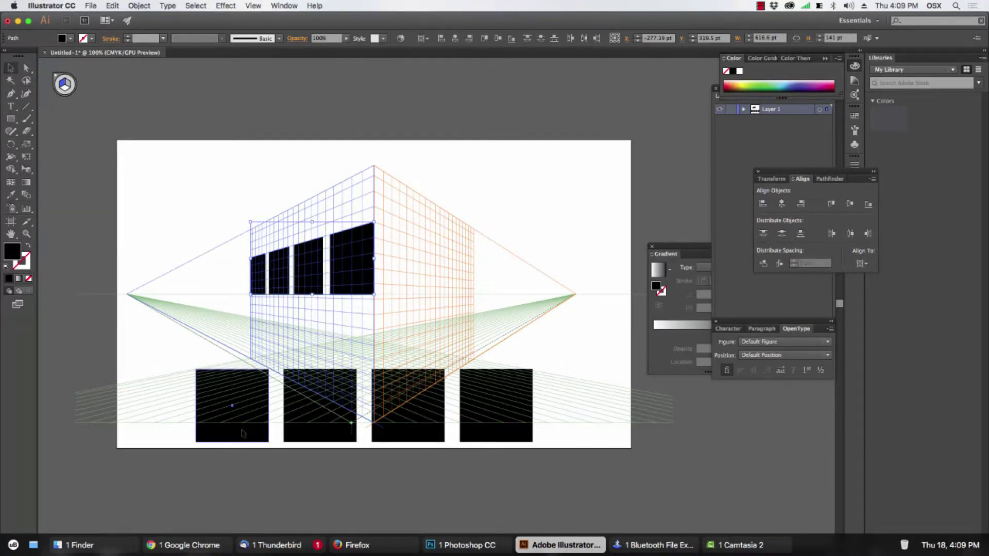
{"action": "left_click", "coordinate": [309, 437], "text": "shift"}
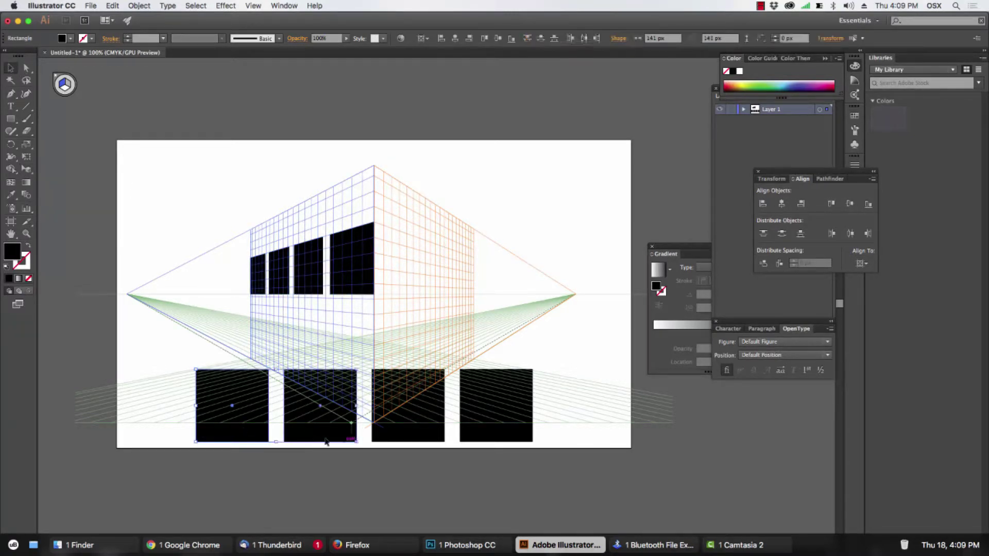
{"action": "left_click", "coordinate": [398, 437], "text": "shift"}
{"action": "left_click", "coordinate": [482, 436], "text": "shift"}
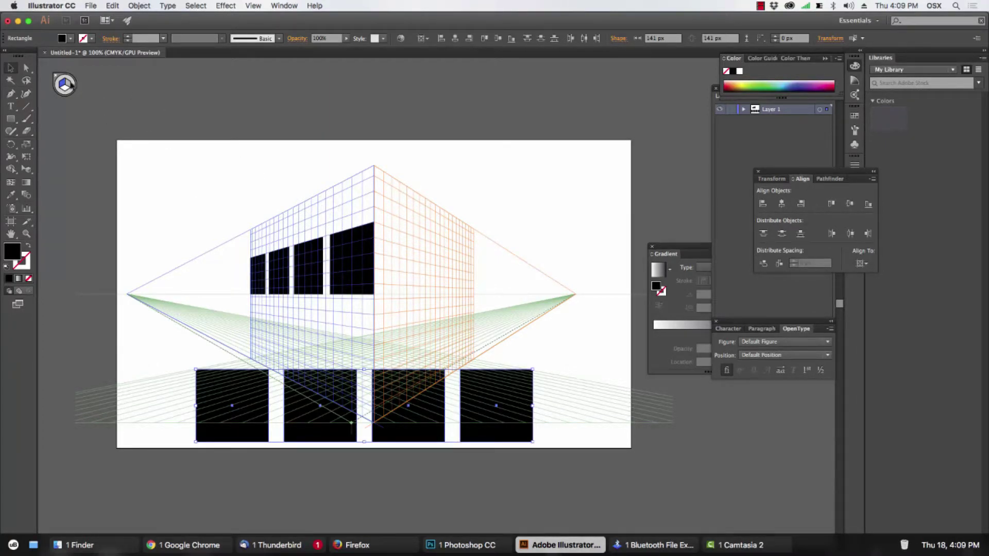
{"action": "key", "text": "super+shift+a"}
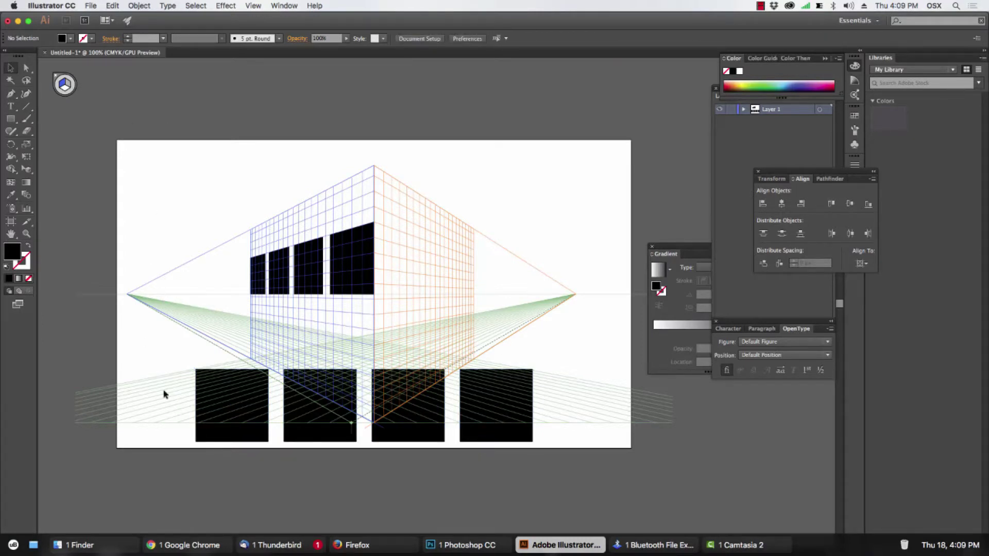
{"action": "left_click_drag", "start_coordinate": [164, 434], "coordinate": [381, 460]}
{"action": "left_click_drag", "start_coordinate": [511, 453], "coordinate": [512, 454]}
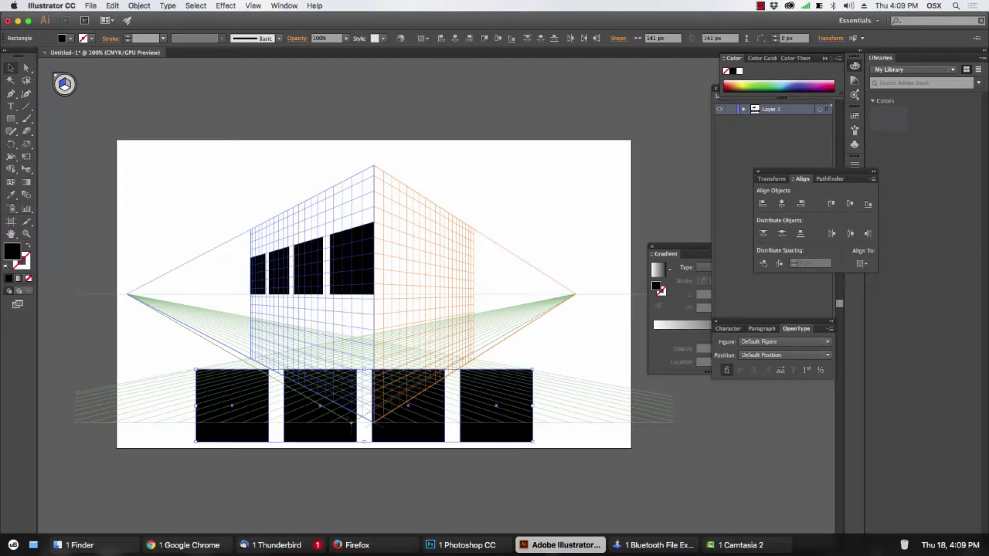
{"action": "left_click", "coordinate": [27, 170]}
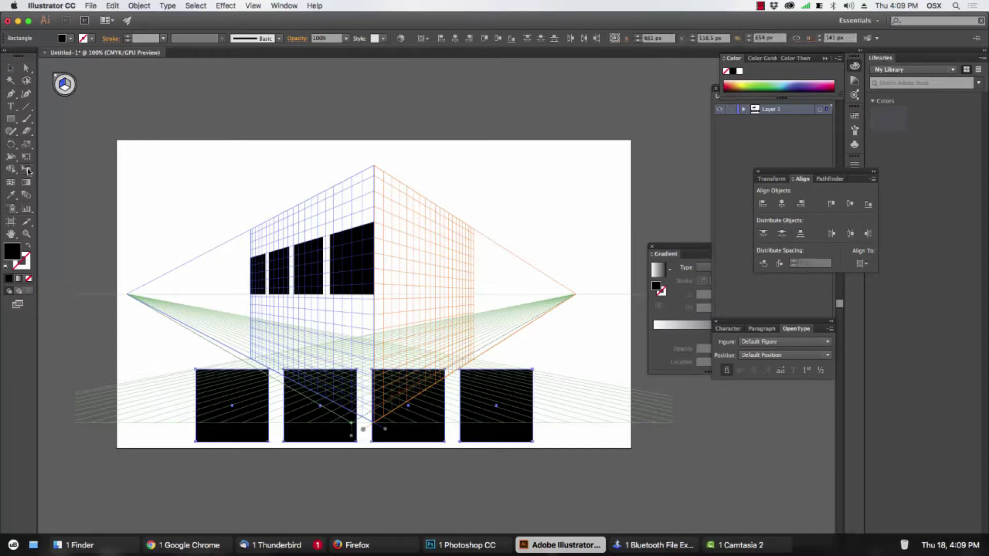
{"action": "left_click", "coordinate": [67, 86]}
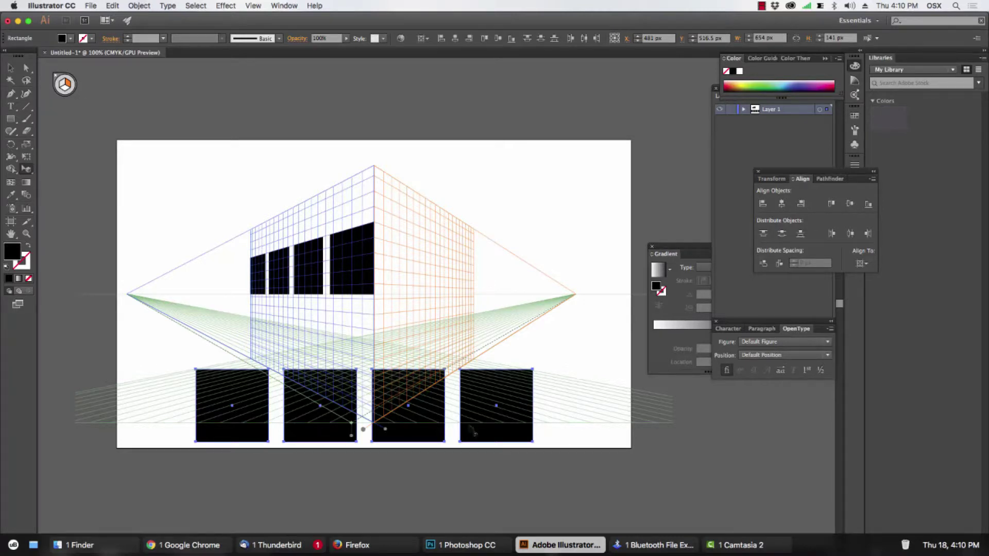
{"action": "left_click_drag", "start_coordinate": [475, 430], "coordinate": [474, 281]}
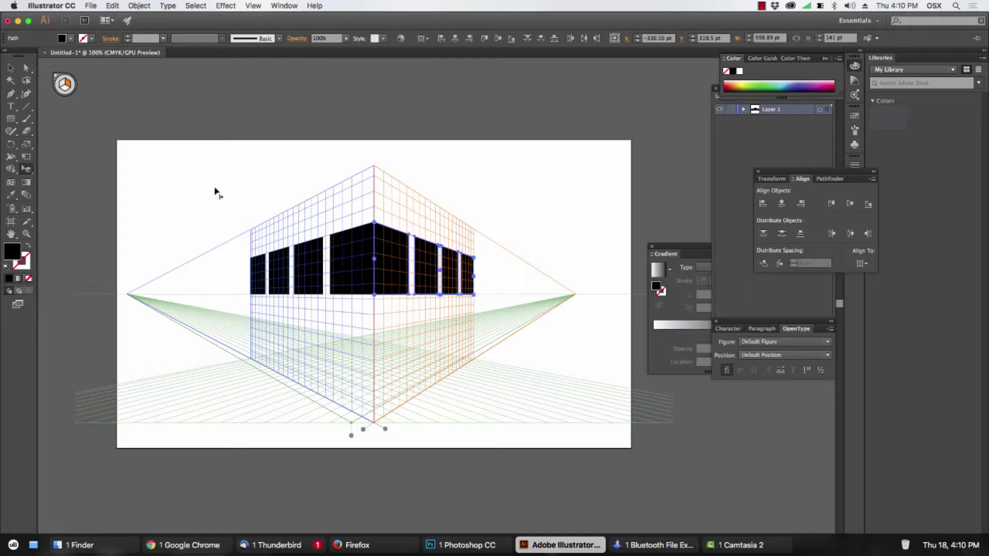
Deselect the artwork and hide the perspective grid
{"action": "left_click", "coordinate": [26, 170]}
{"action": "key", "text": "v"}
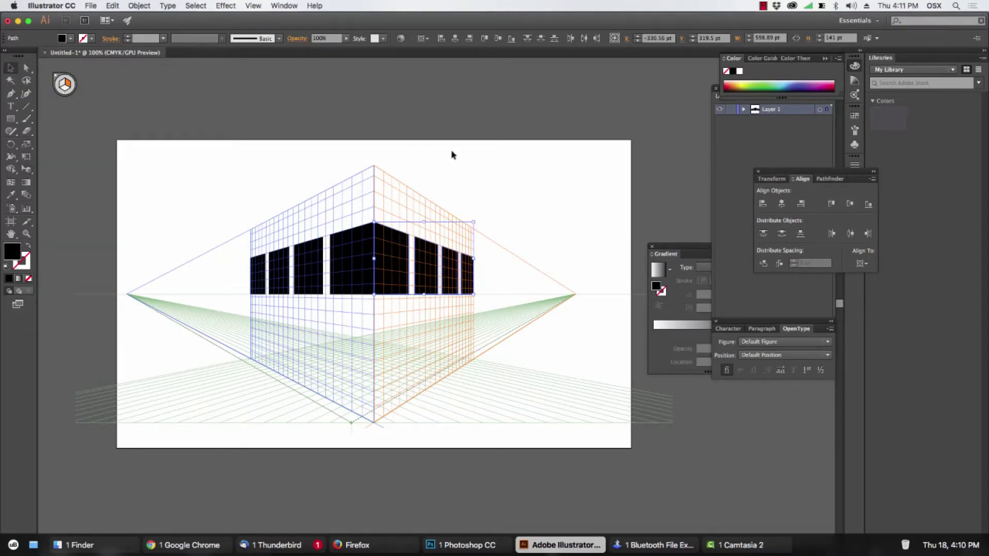
{"action": "left_click", "coordinate": [453, 128]}
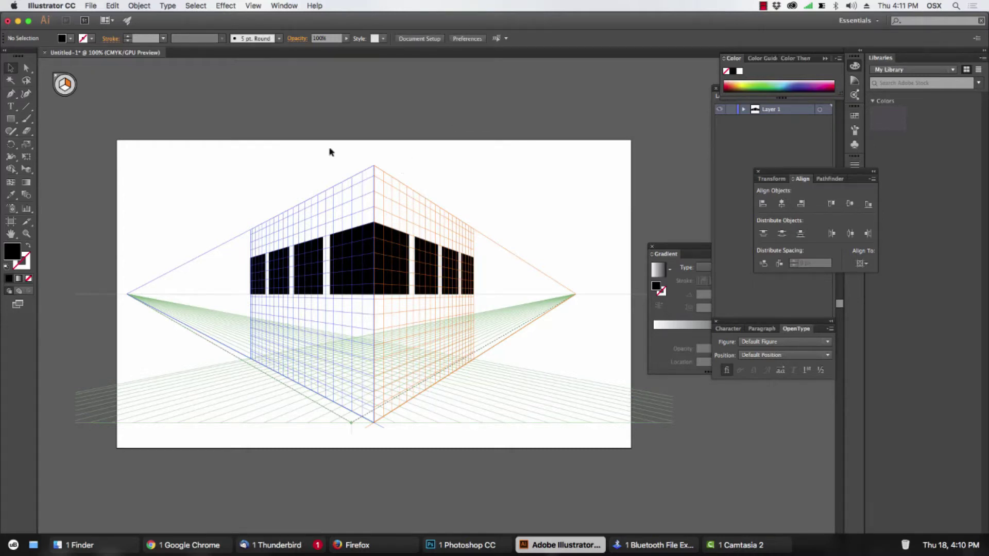
{"action": "left_click", "coordinate": [26, 170]}
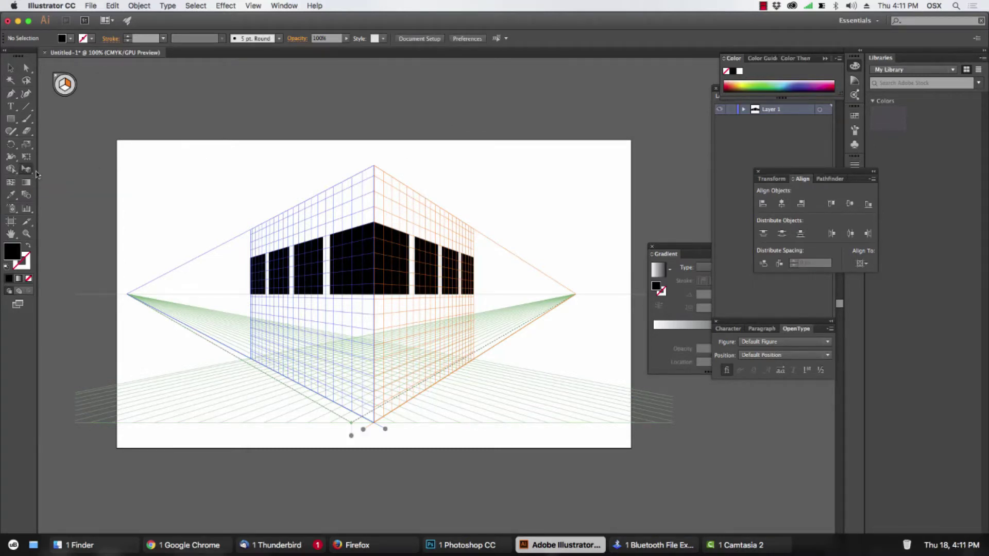
{"action": "left_click", "coordinate": [56, 75]}
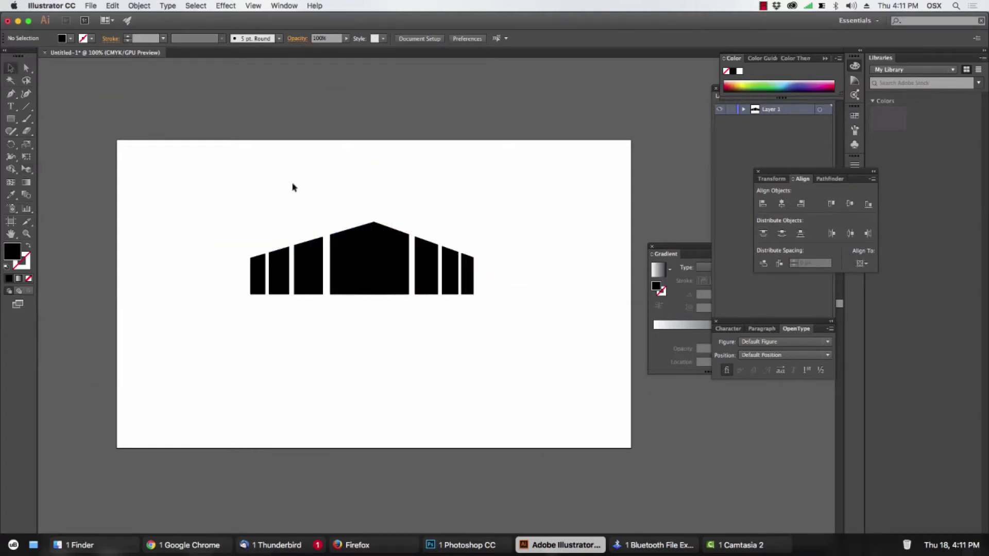